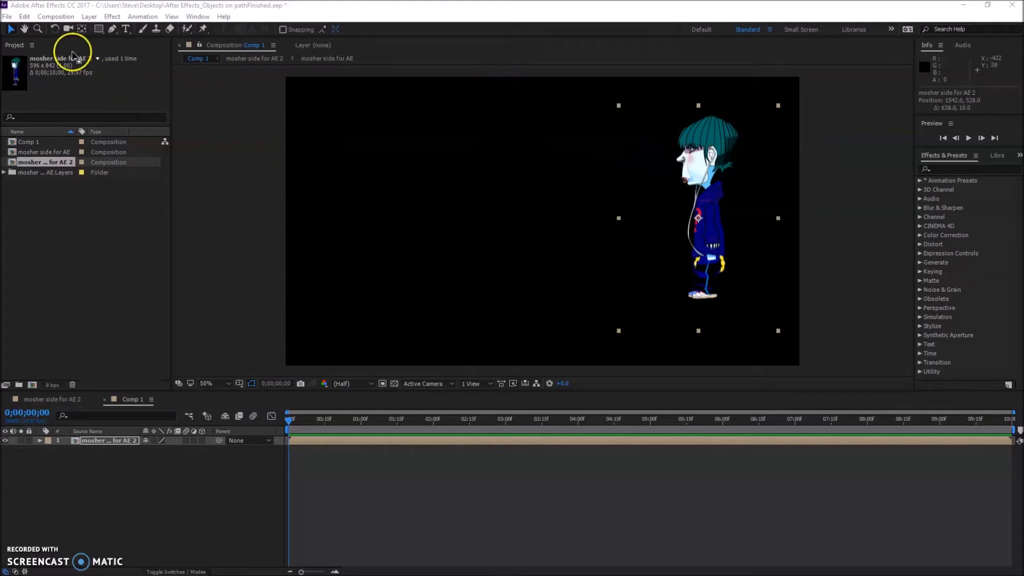
# - Draw a wavy open mask path with the Pen tool on the character layer, from the character's chest towards the composition's far edge
pyautogui.click(112, 30)
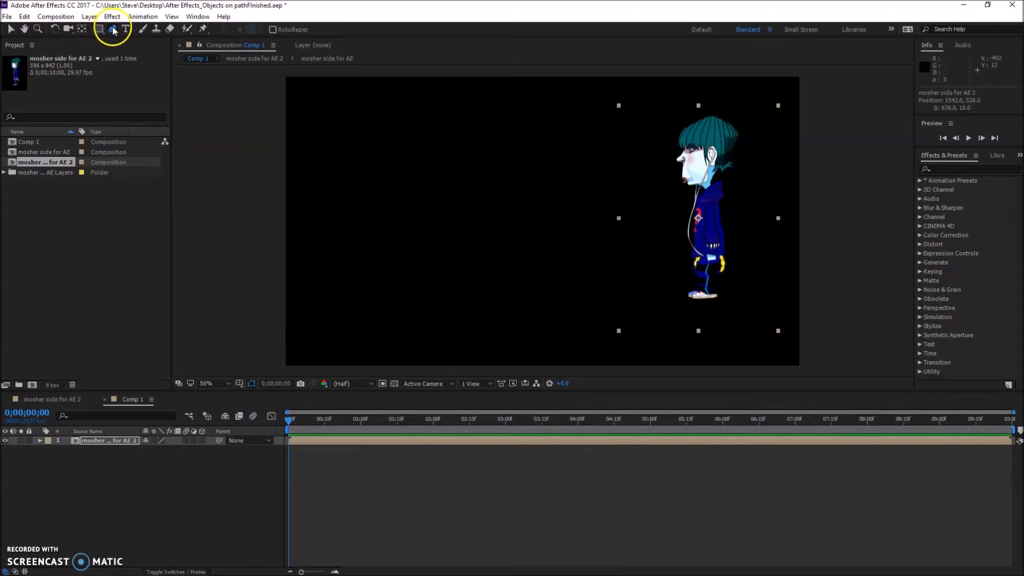
pyautogui.click(683, 223)
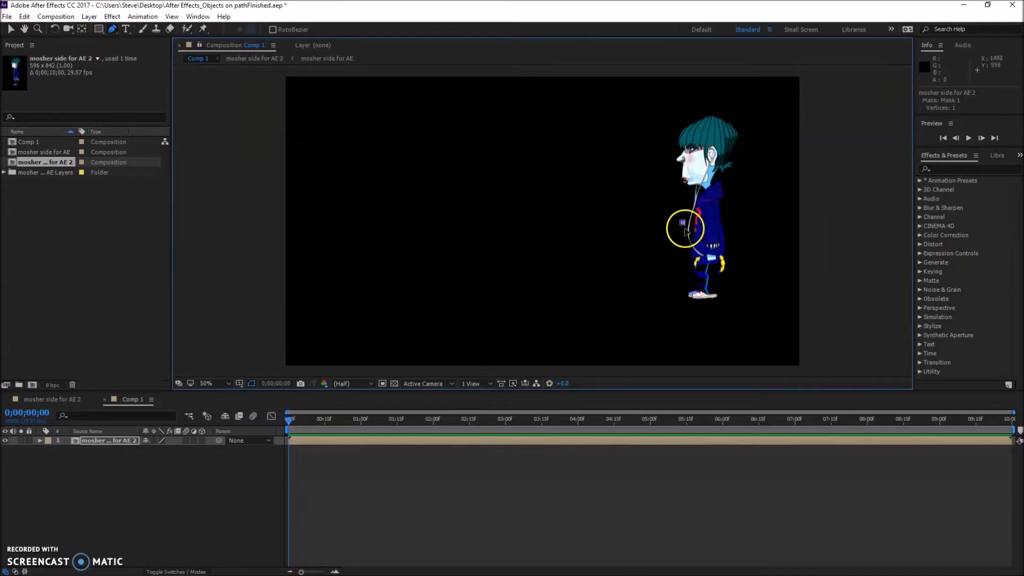
pyautogui.moveTo(571, 196); pyautogui.dragTo(409, 204)
pyautogui.click(452, 214)
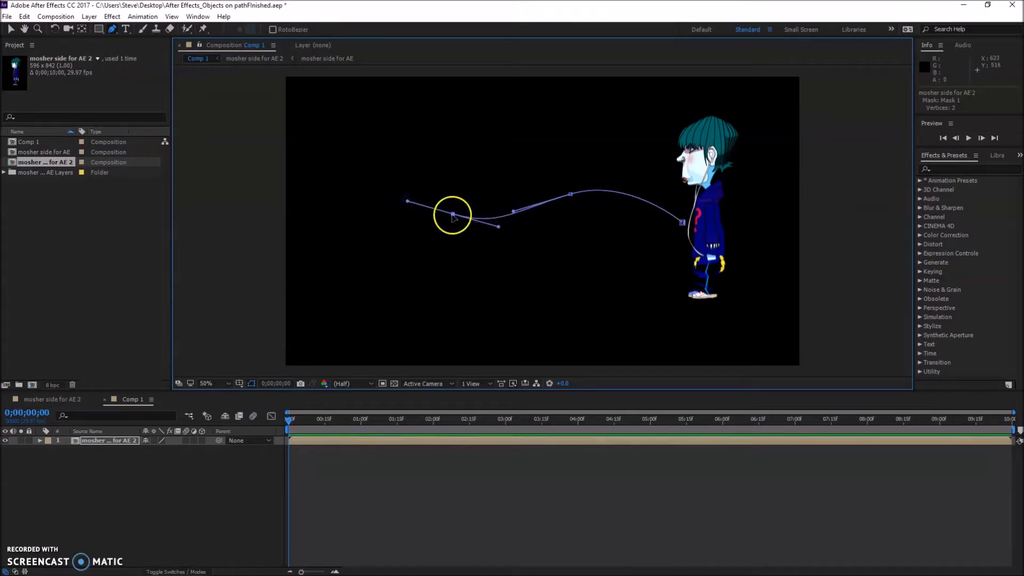
pyautogui.moveTo(333, 176); pyautogui.dragTo(259, 176)
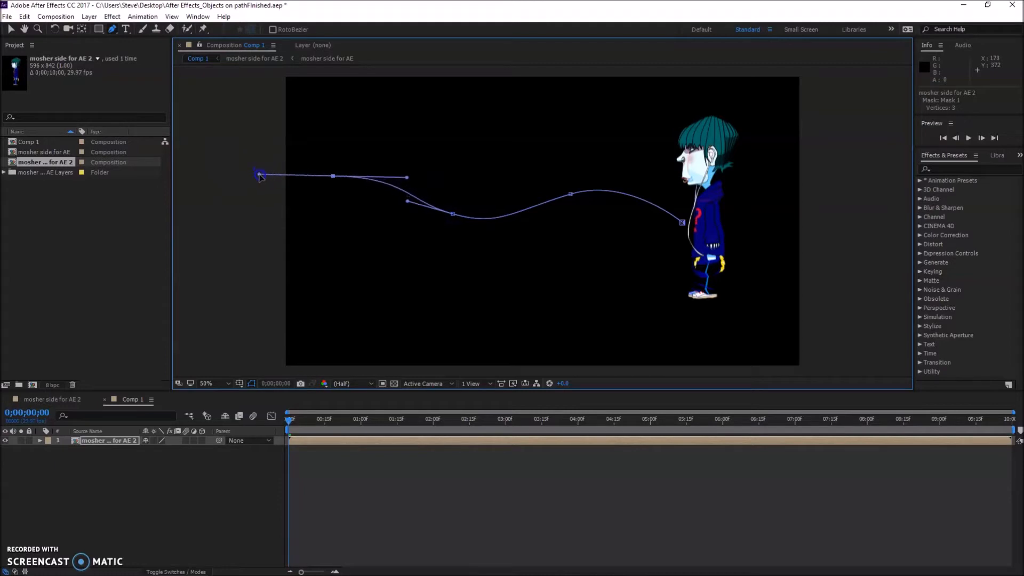
# - Remove the last point's handles and finish the path with a curved point near the composition's edge, undoing a misplaced point
pyautogui.click(334, 177)
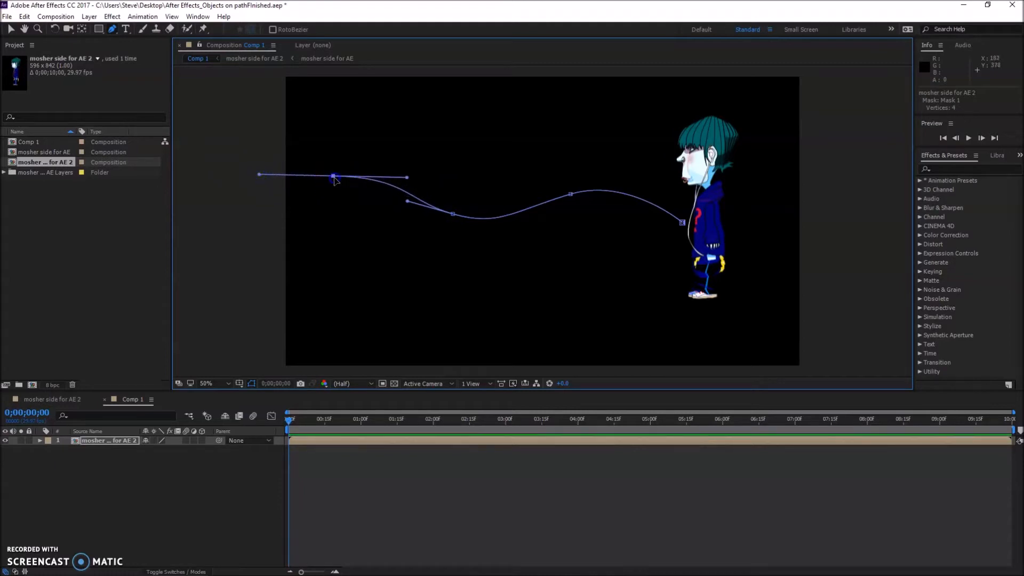
pyautogui.click(272, 205)
pyautogui.hotkey('ctrl', 'z')
pyautogui.keyDown('alt'); pyautogui.click(333, 176); pyautogui.keyUp('alt')
pyautogui.moveTo(290, 194); pyautogui.dragTo(277, 199)
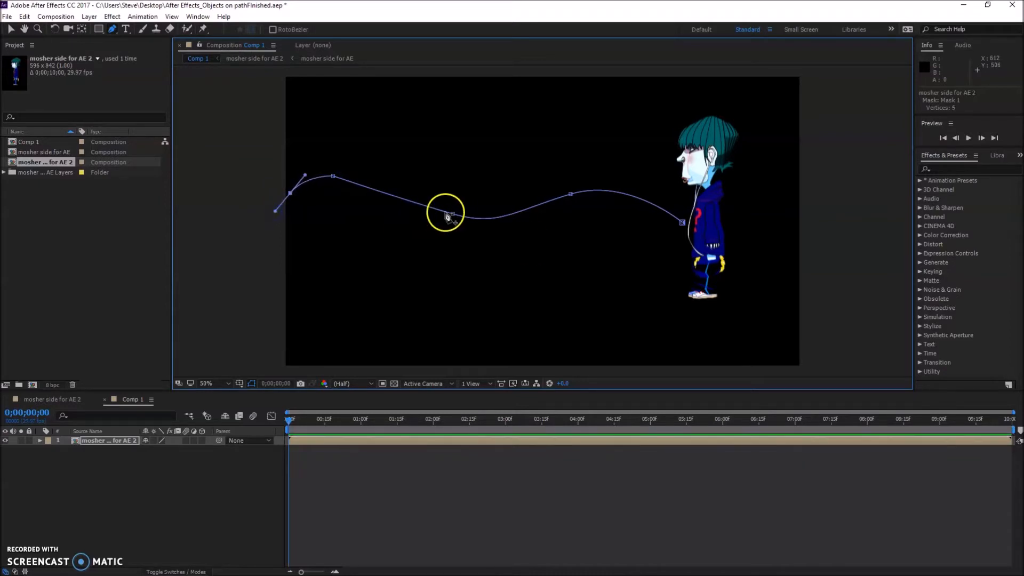
# - Raise the path's two middle points slightly and adjust their direction handles to smooth the trough and the crest near the character
pyautogui.click(453, 214)
pyautogui.moveTo(452, 214); pyautogui.dragTo(454, 210)
pyautogui.click(407, 199)
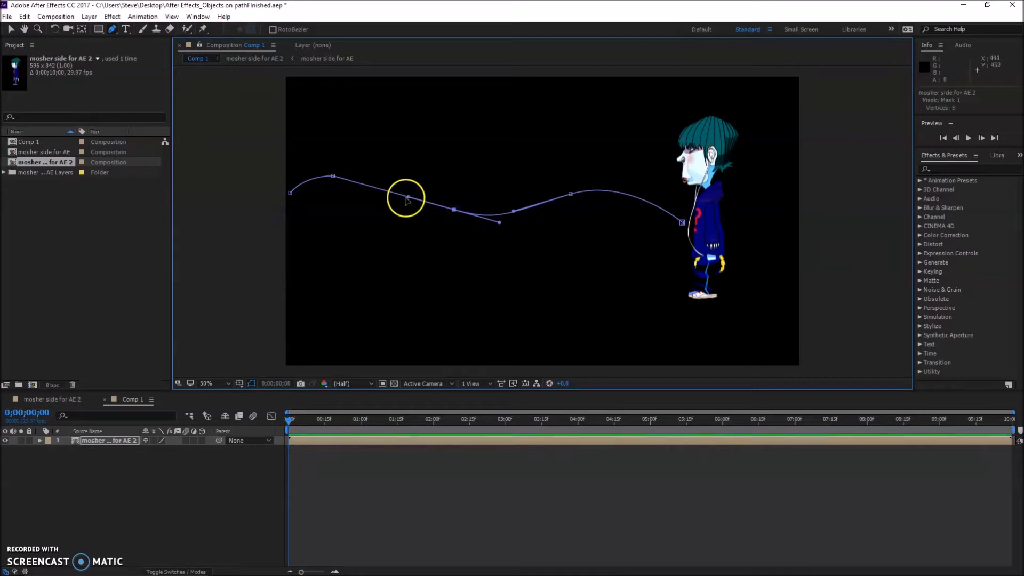
pyautogui.moveTo(406, 199); pyautogui.dragTo(407, 202)
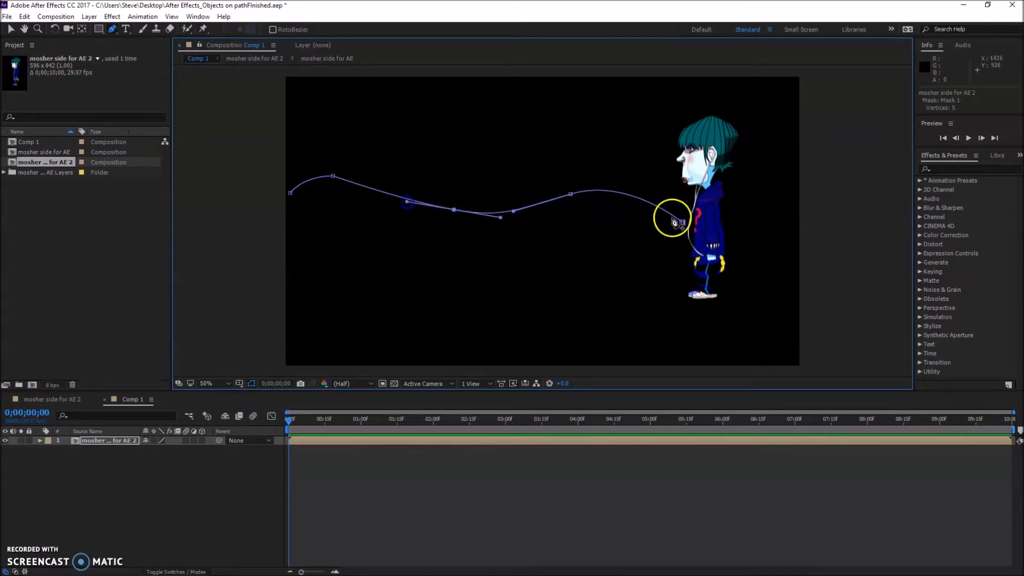
pyautogui.moveTo(570, 194); pyautogui.dragTo(573, 190)
pyautogui.moveTo(631, 173); pyautogui.dragTo(626, 156)
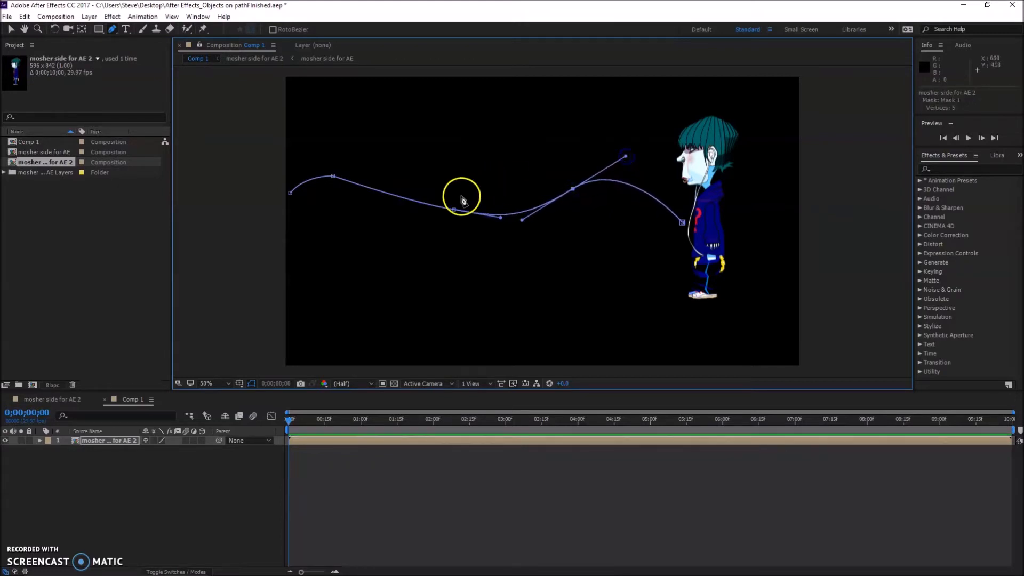
# - Shift the path's far crest point slightly towards the character and lower the trough point to deepen the wave
pyautogui.click(333, 176)
pyautogui.moveTo(333, 176); pyautogui.dragTo(346, 173)
pyautogui.moveTo(407, 202); pyautogui.dragTo(451, 219)
pyautogui.click(453, 212)
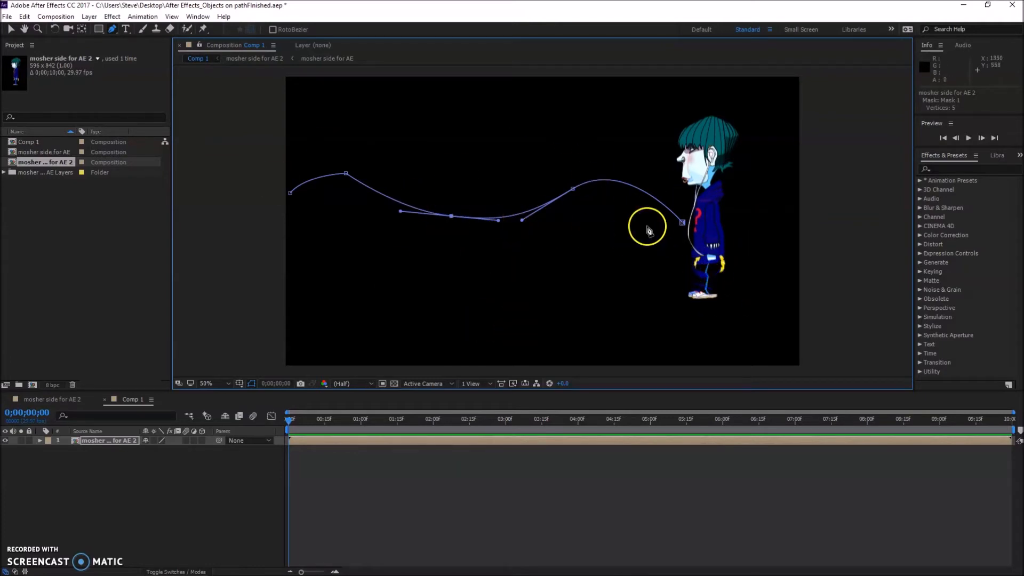
pyautogui.click(10, 29)
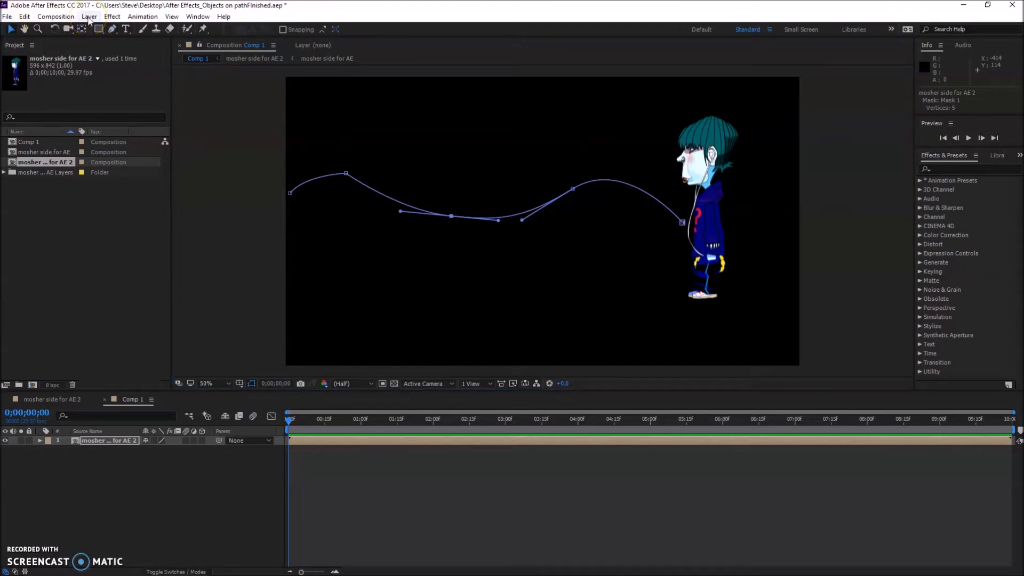
# - Reveal the character layer's Mask Path property and copy it
pyautogui.click(97, 440)
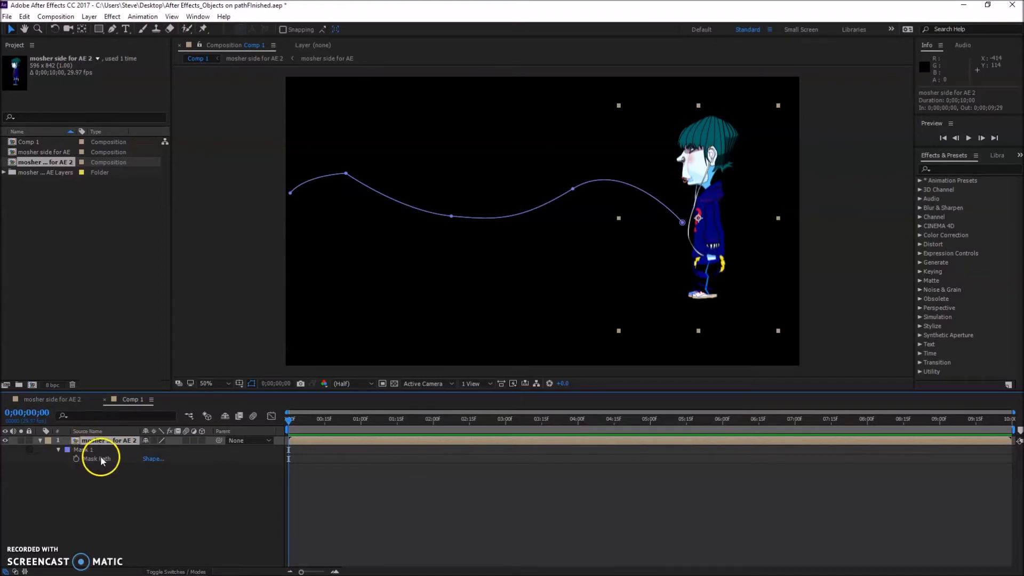
pyautogui.click(102, 458)
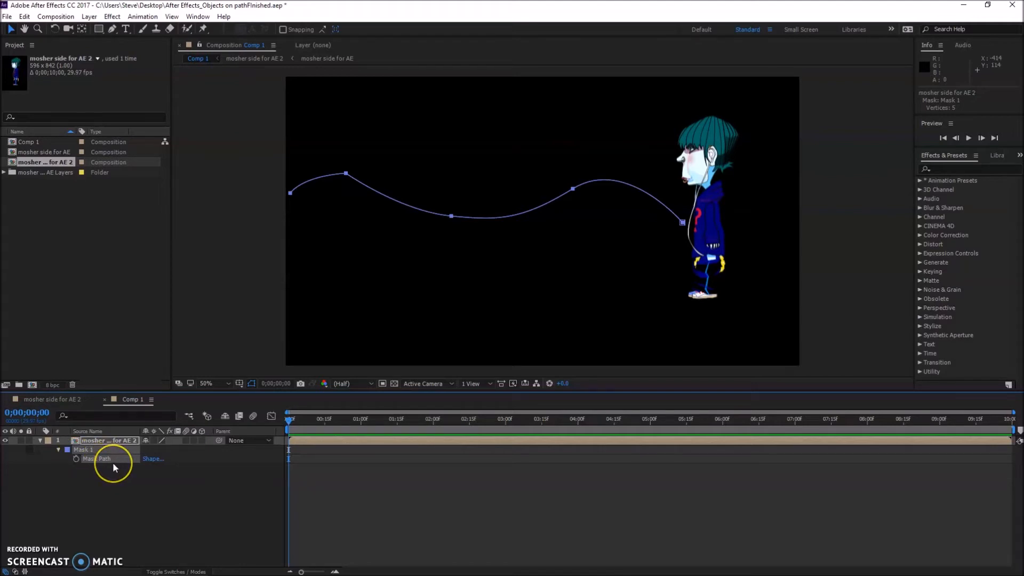
pyautogui.click(25, 17)
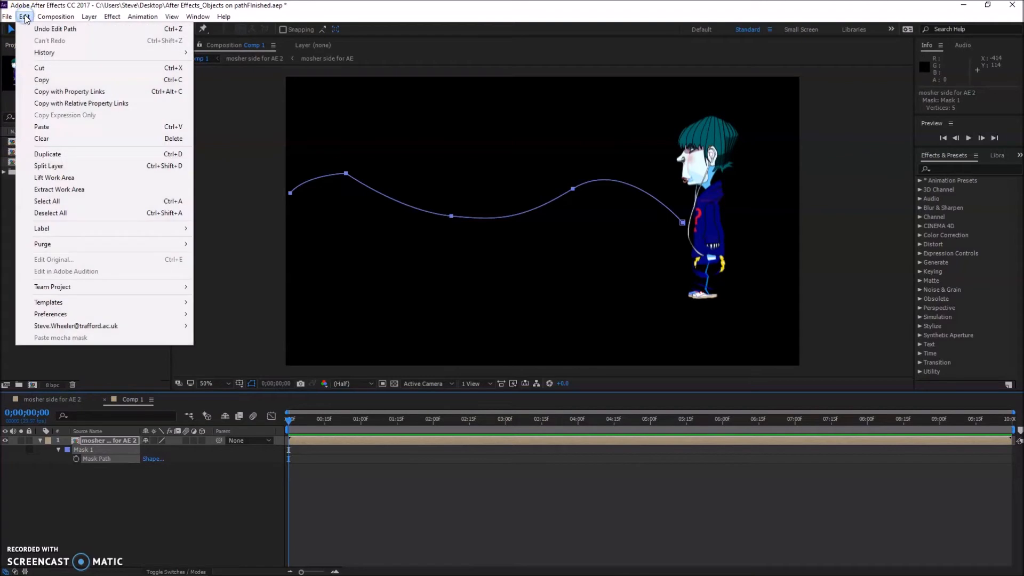
pyautogui.click(51, 79)
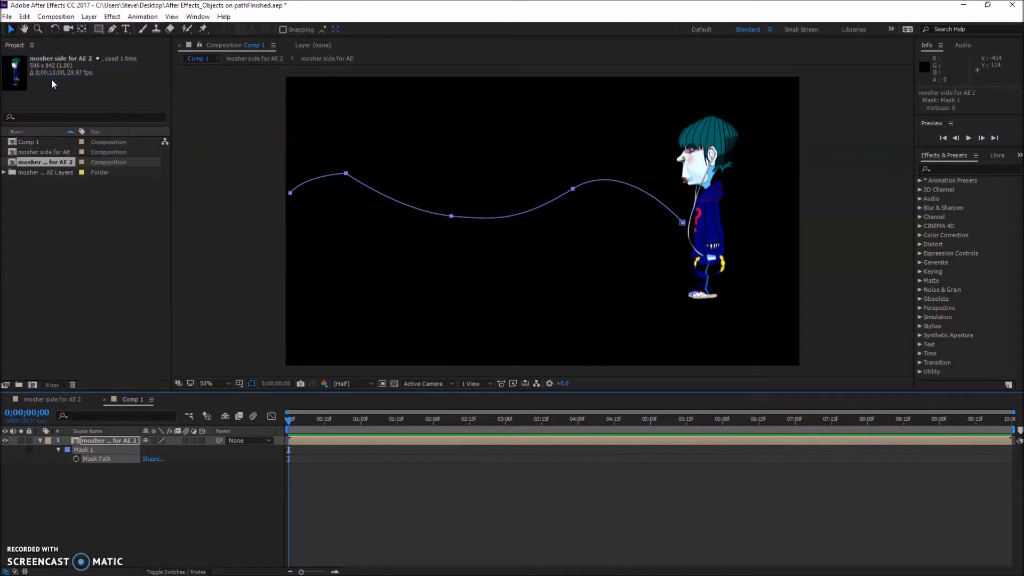
# - Paste the copied path into the layer's Position property and move the character with its motion path to start at 1602, 542
pyautogui.click(91, 449)
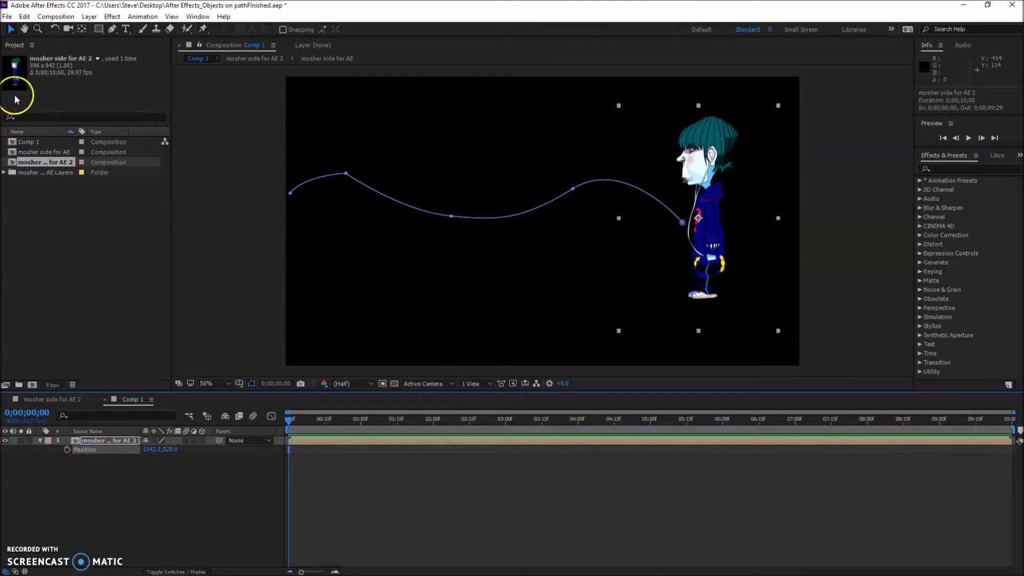
pyautogui.click(24, 17)
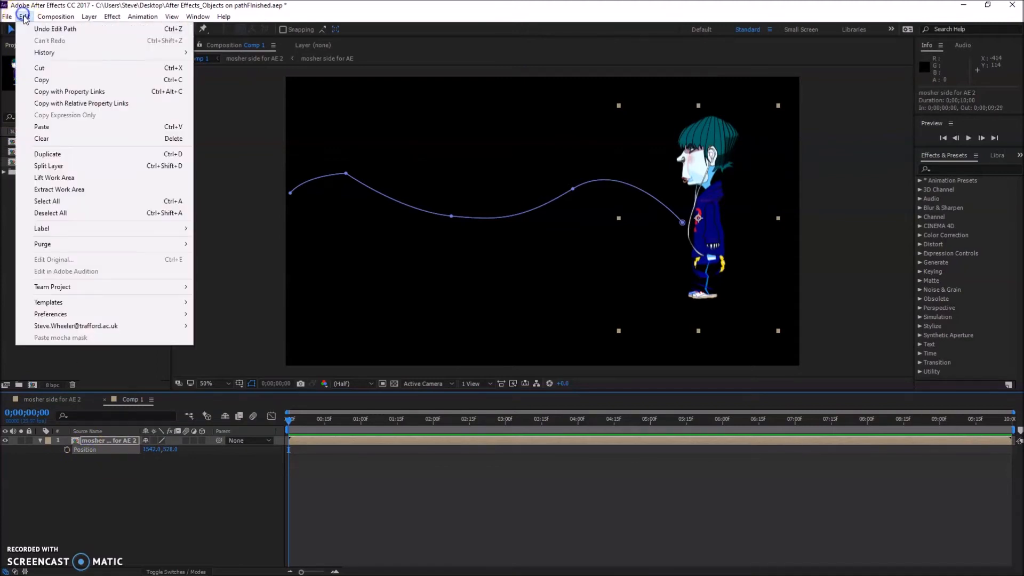
pyautogui.click(35, 126)
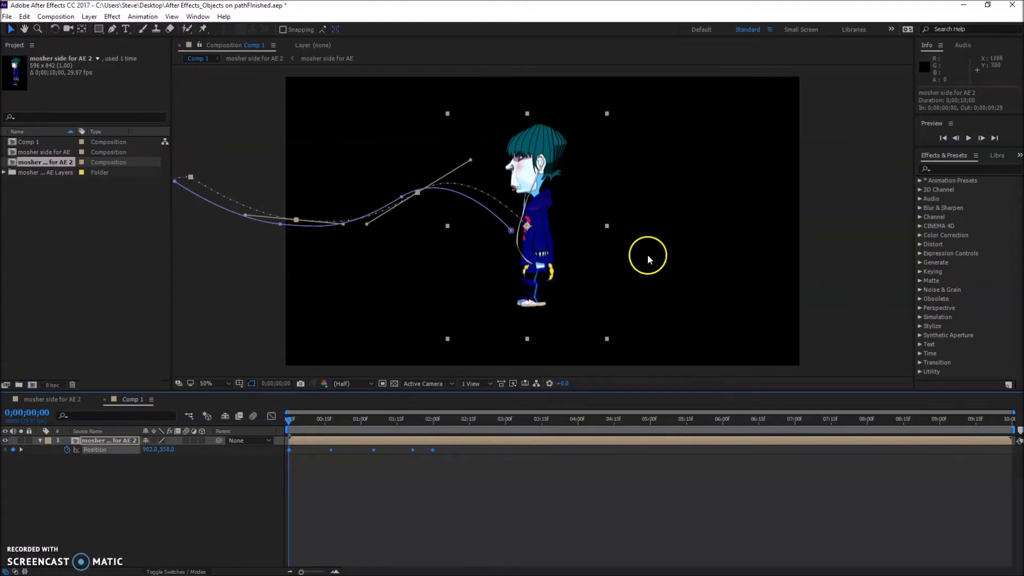
pyautogui.moveTo(539, 158); pyautogui.dragTo(653, 151)
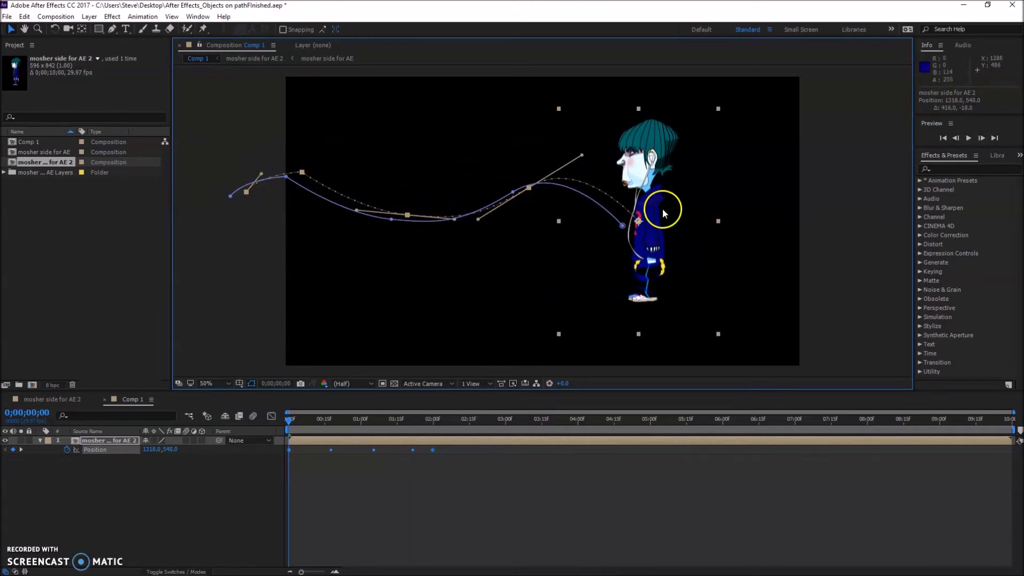
pyautogui.moveTo(650, 160); pyautogui.dragTo(720, 153)
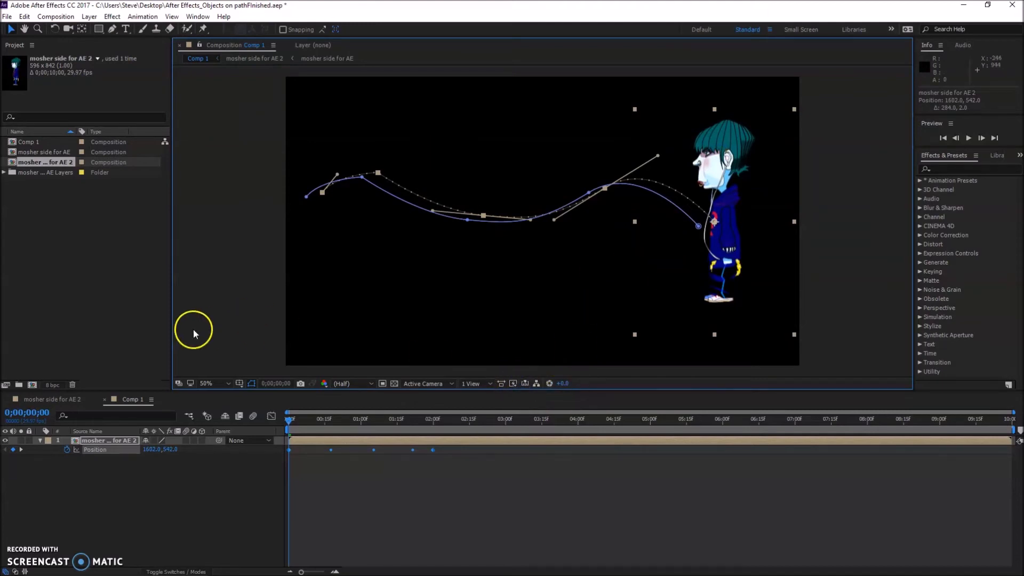
# - Scrub through the start of the timeline to preview the character travelling along the motion path
pyautogui.moveTo(295, 424)
pyautogui.mouseDown()
pyautogui.moveTo(400, 422)
pyautogui.moveTo(283, 421)
pyautogui.moveTo(426, 433)
pyautogui.moveTo(289, 430)
pyautogui.mouseUp()
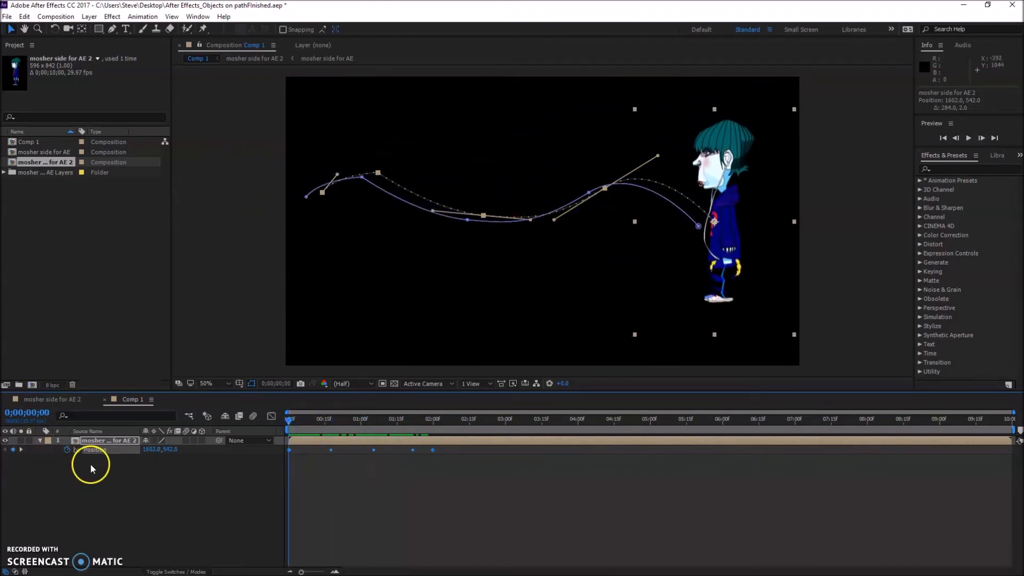
pyautogui.click(110, 440)
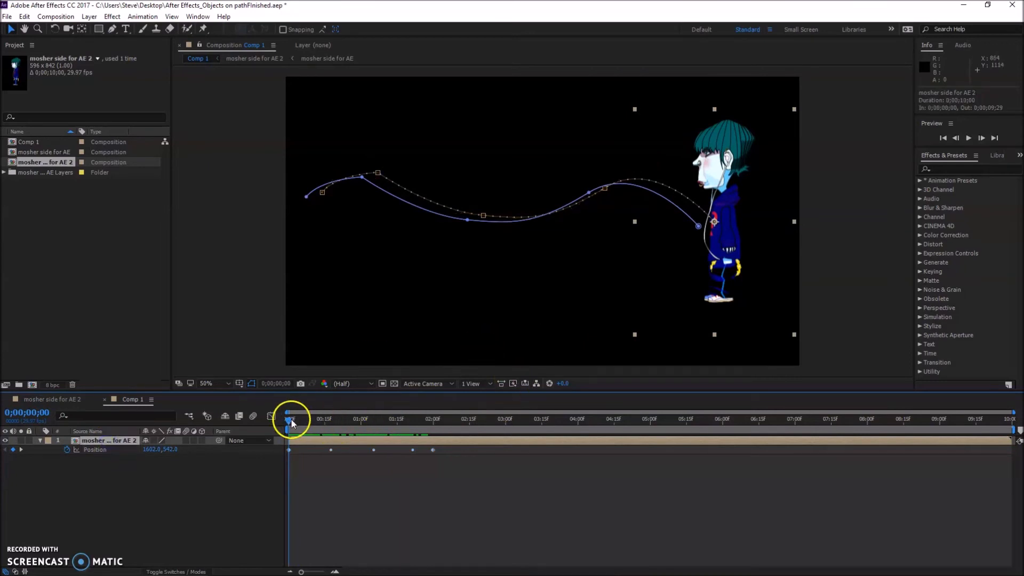
pyautogui.moveTo(292, 422); pyautogui.dragTo(339, 421)
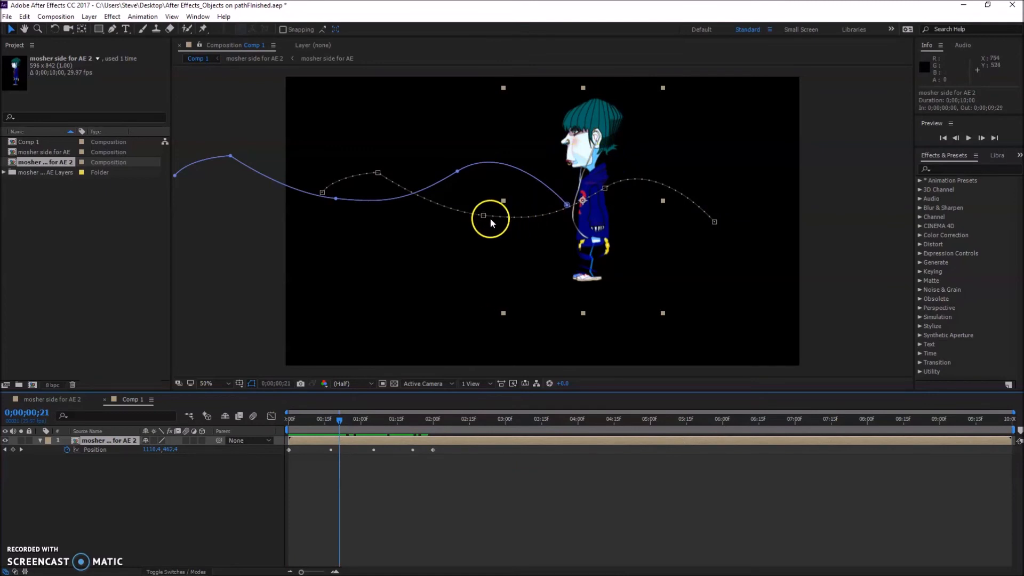
# - Reveal the character layer's Rotation property
pyautogui.click(98, 449)
pyautogui.click(103, 441)
pyautogui.click(66, 450)
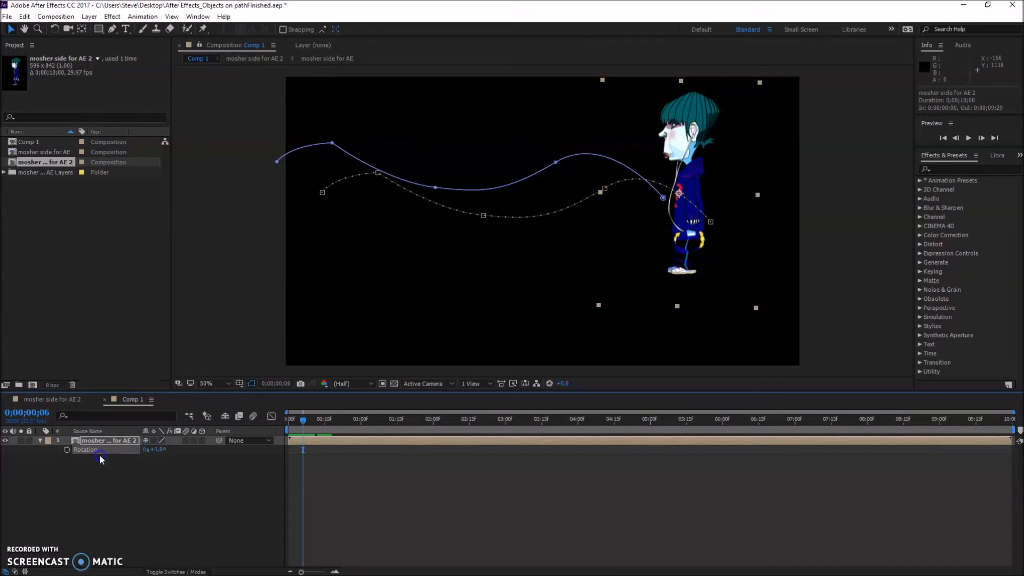
# - Try tilting the character without rotation keyframes, starting with 7° at 0;00;00;06 and changing the angle at 0;00;00;18
pyautogui.moveTo(155, 451); pyautogui.dragTo(158, 449)
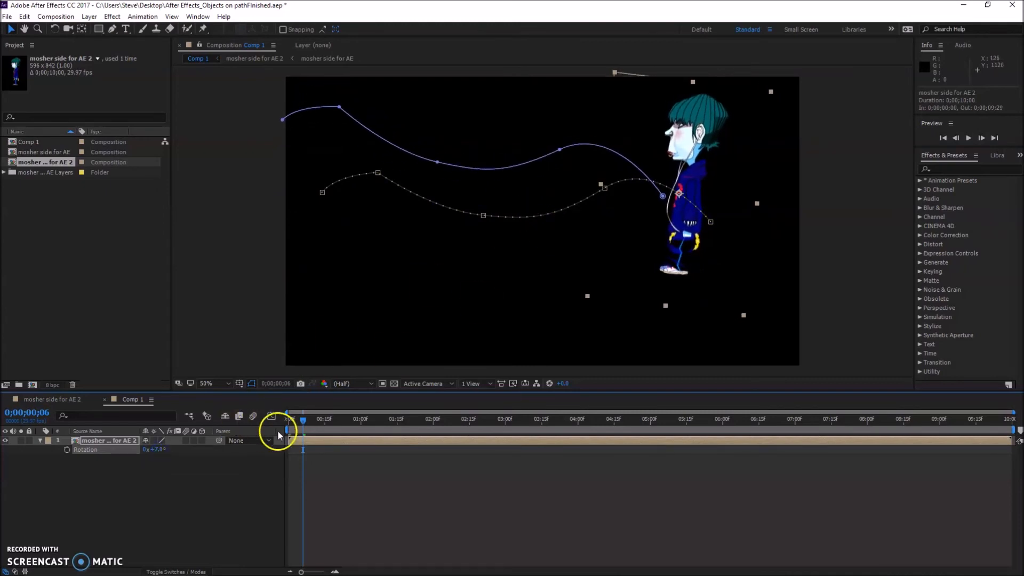
pyautogui.click(305, 420)
pyautogui.moveTo(306, 421); pyautogui.dragTo(331, 421)
pyautogui.moveTo(159, 452); pyautogui.dragTo(150, 450)
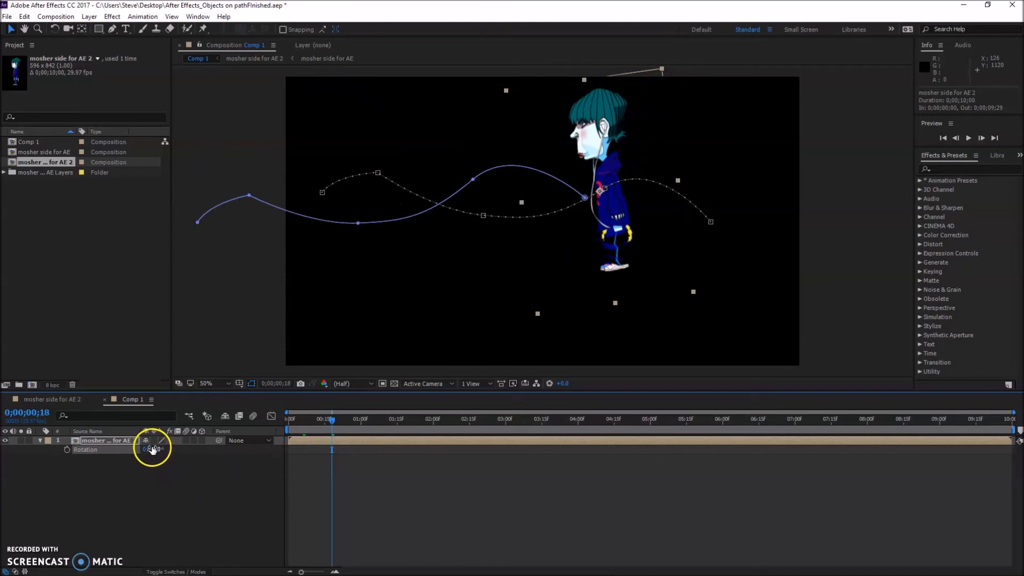
pyautogui.moveTo(332, 420); pyautogui.dragTo(359, 419)
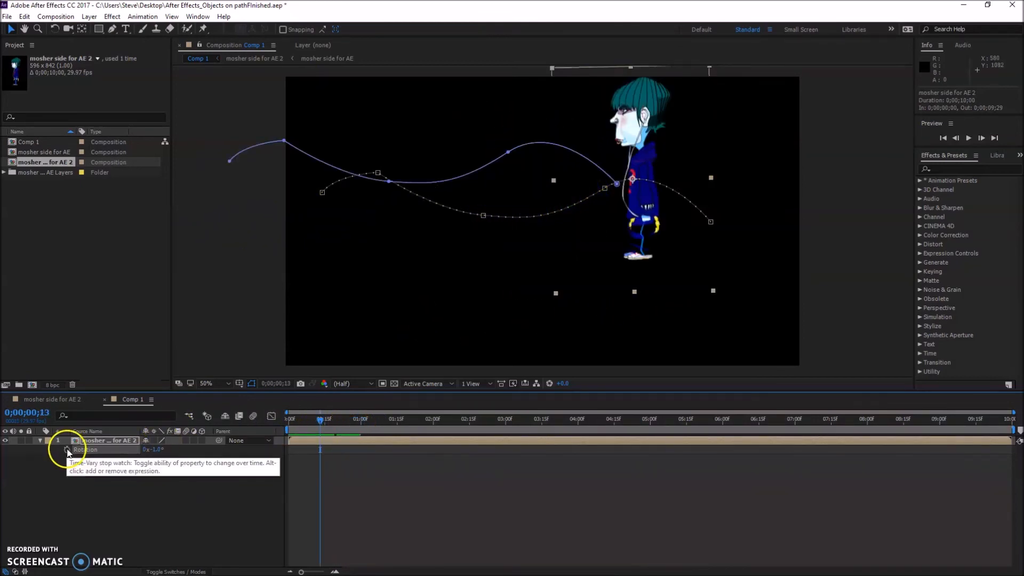
# - Enable rotation keyframing at 0;00;00;13 with a value of -4°, and tilt the character slightly clockwise at 0;00;01;03
pyautogui.click(67, 449)
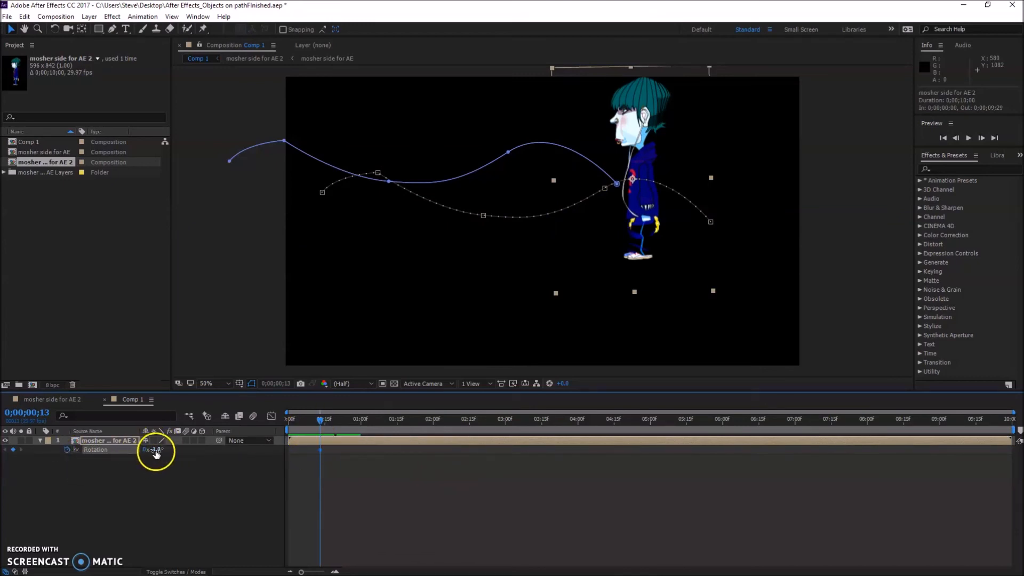
pyautogui.moveTo(156, 449); pyautogui.dragTo(156, 450)
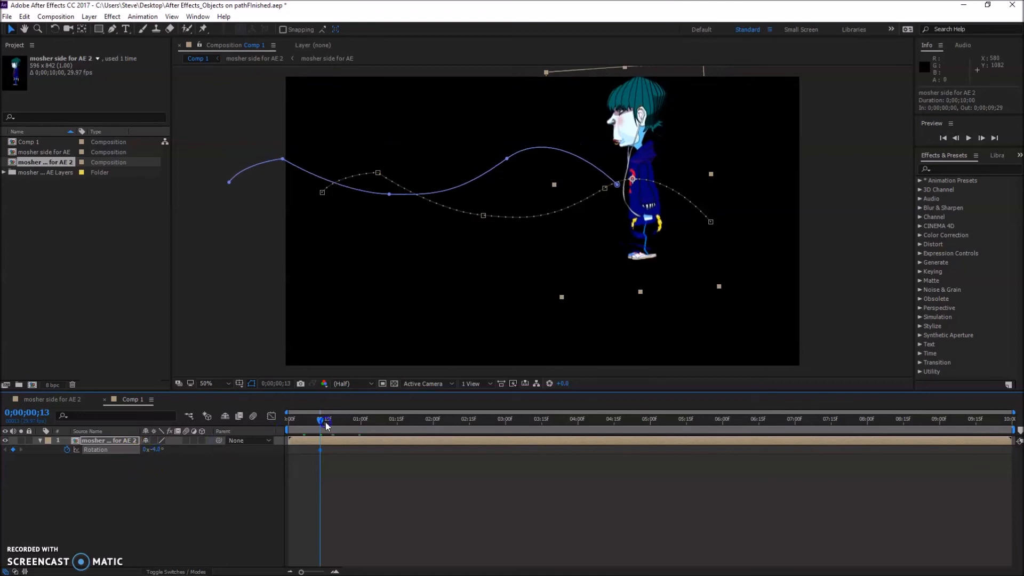
pyautogui.moveTo(326, 423); pyautogui.dragTo(369, 423)
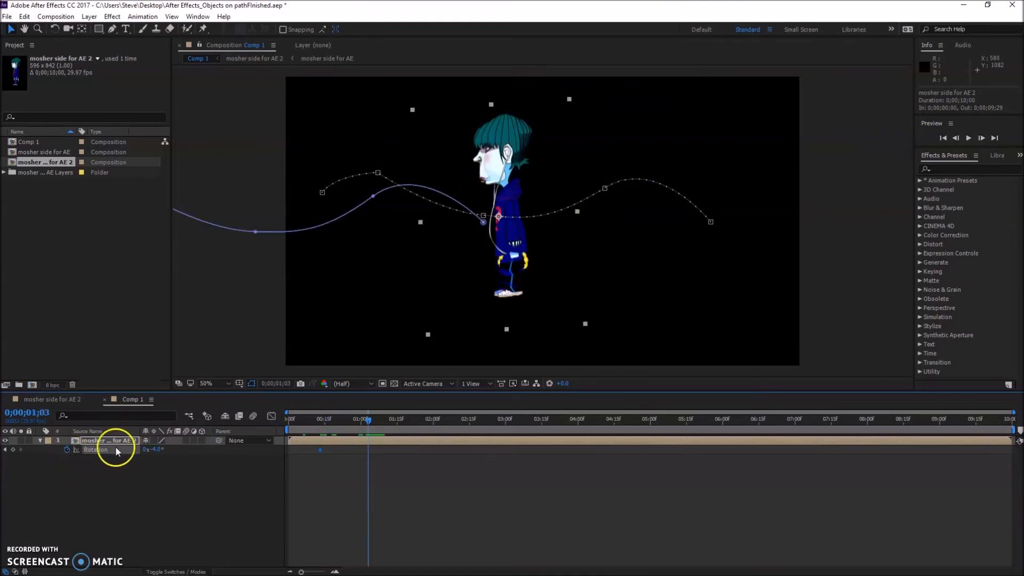
pyautogui.moveTo(155, 449); pyautogui.dragTo(167, 454)
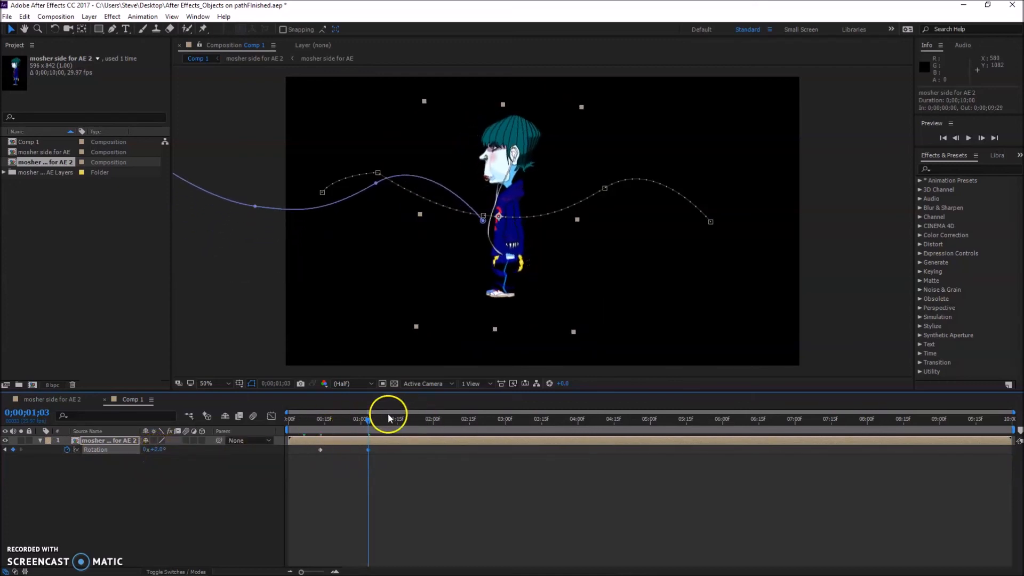
# - Add a rotation keyframe shortly after 01:15f that tilts the character counterclockwise, and return to the start of the timeline
pyautogui.moveTo(368, 423); pyautogui.dragTo(403, 436)
pyautogui.moveTo(160, 451); pyautogui.dragTo(152, 450)
pyautogui.moveTo(407, 422); pyautogui.dragTo(258, 354)
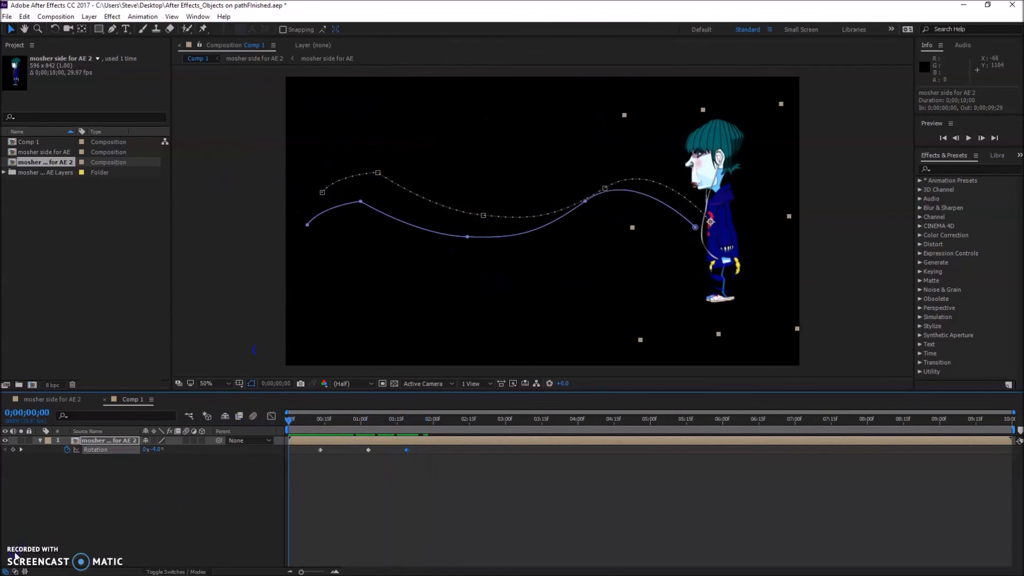